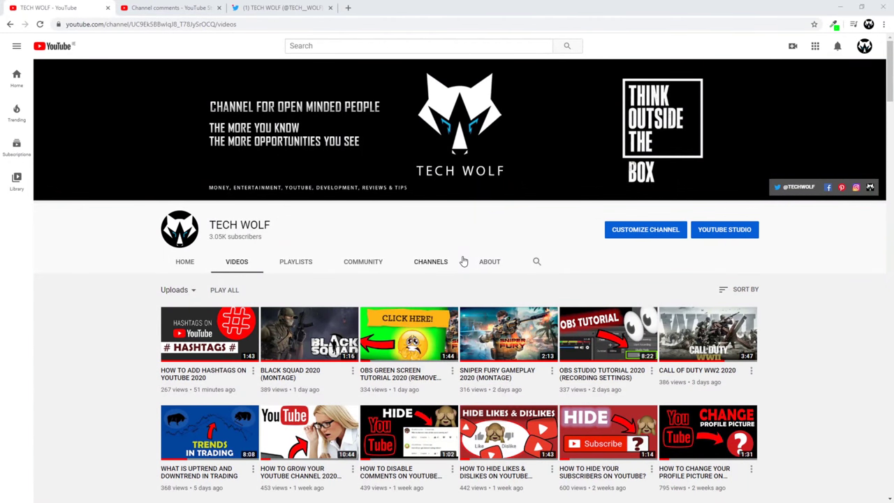
# In the Studio comments, highlight the viewer's request for a branding video
pyautogui.scroll(-1, 345, 231)
pyautogui.click(180, 10)
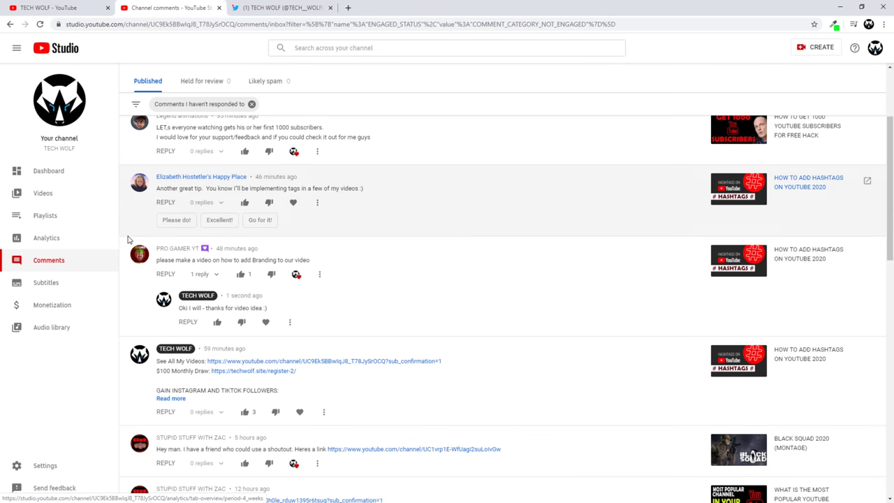
pyautogui.moveTo(201, 257)
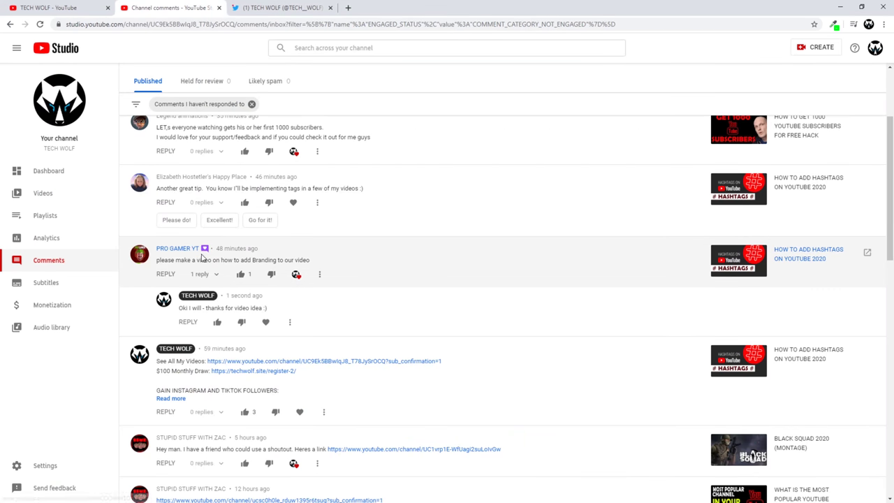
pyautogui.moveTo(167, 259); pyautogui.dragTo(310, 262)
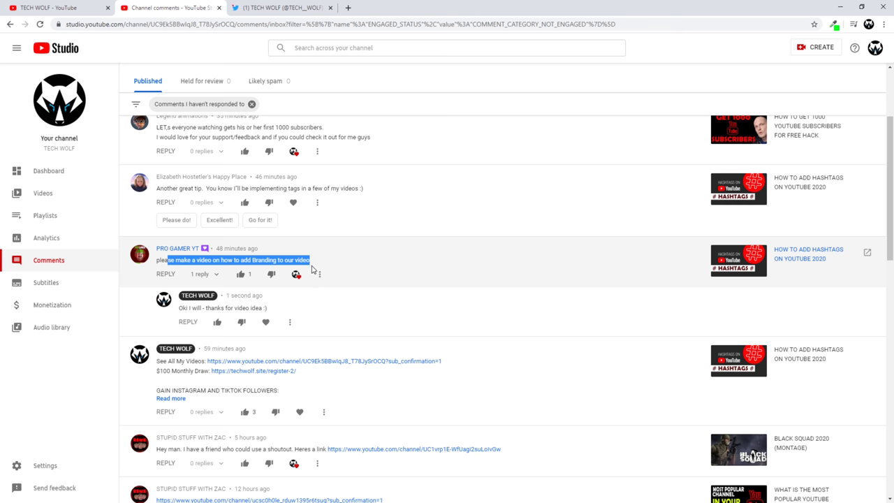
# Return to the video list and open the hashtags video's subscribe watermark
pyautogui.hotkey('ctrl', 'shift', 'Tab')
pyautogui.scroll(-4, 217, 279)
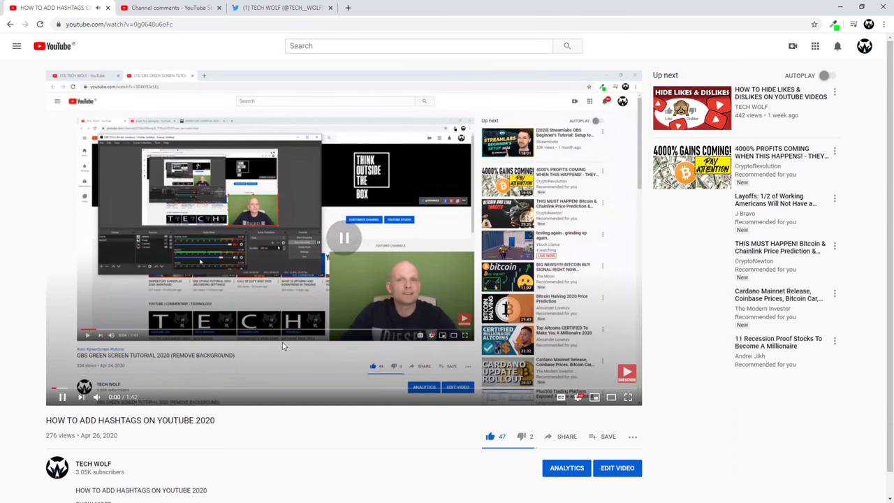
pyautogui.scroll(-1, 627, 330)
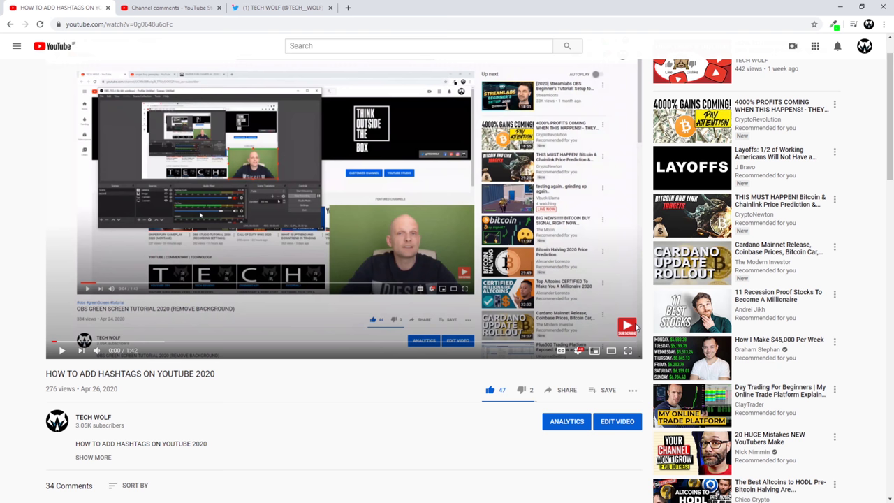
pyautogui.click(628, 332)
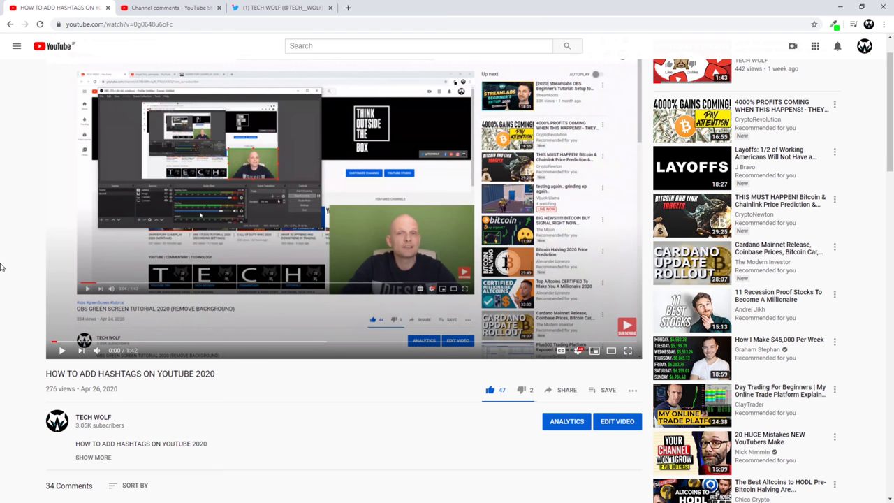
pyautogui.click(256, 9)
pyautogui.scroll(-1, 188, 308)
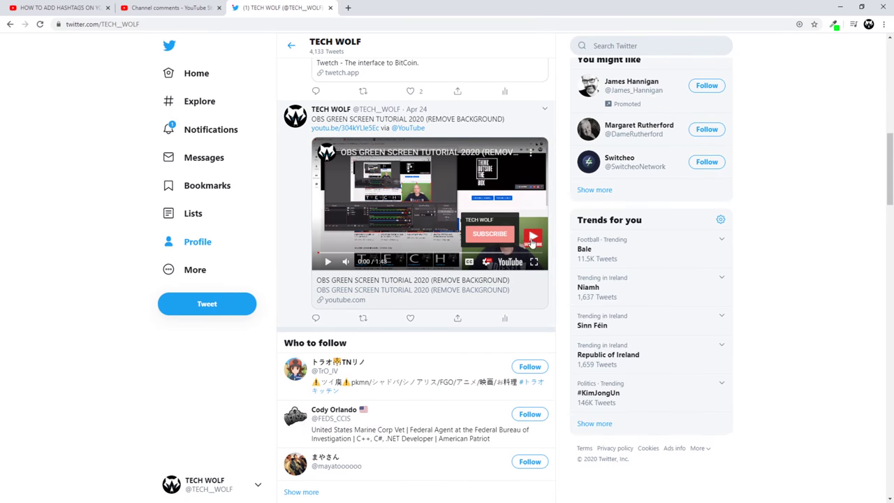
pyautogui.scroll(-6, 318, 306)
pyautogui.scroll(-3, 336, 251)
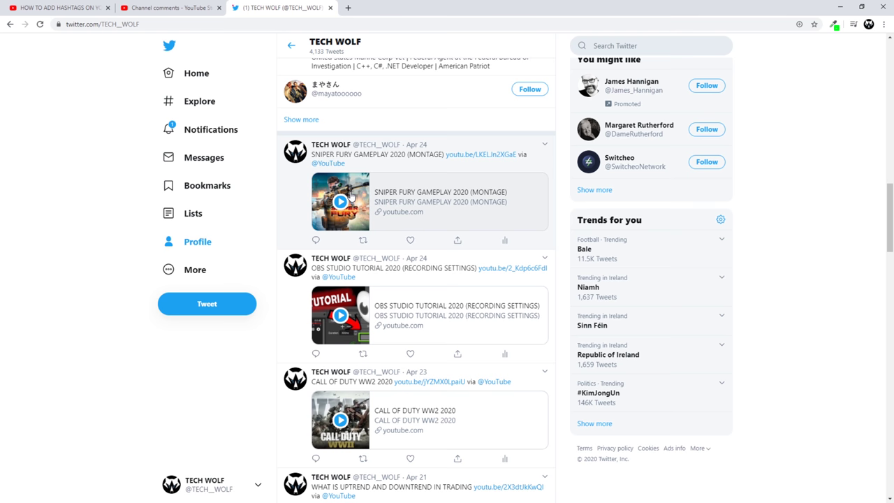
pyautogui.click(349, 199)
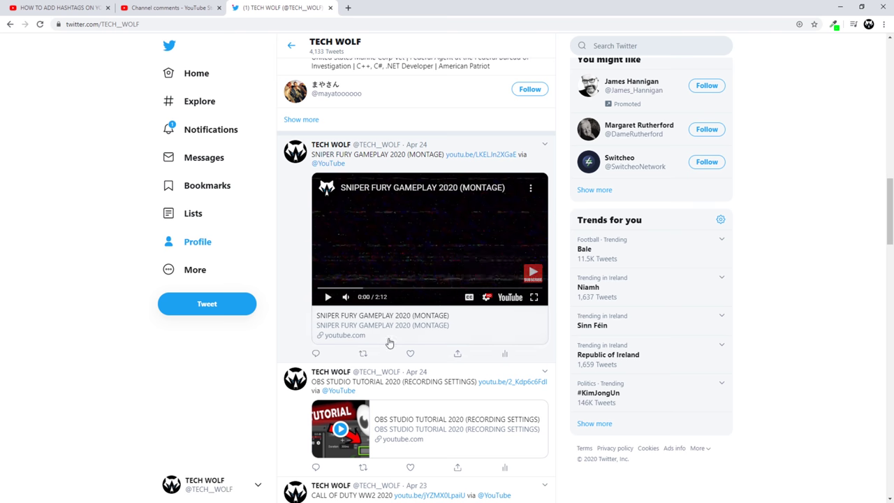
pyautogui.scroll(-1, 234, 336)
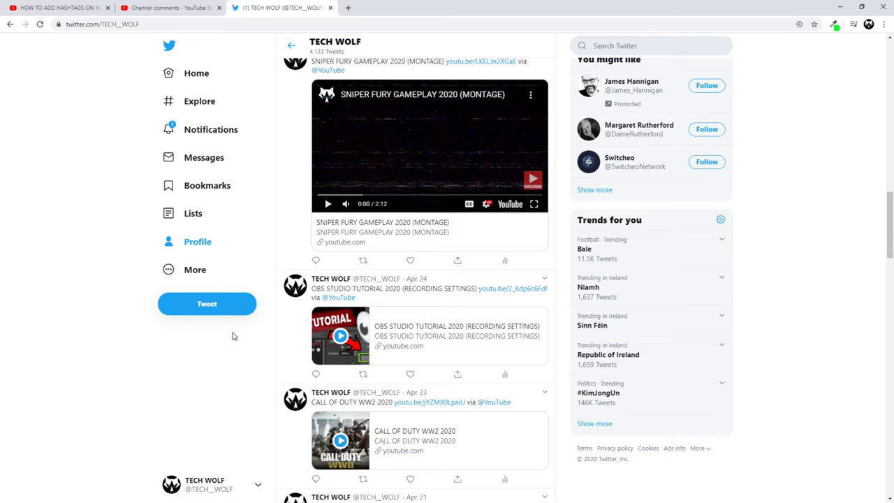
pyautogui.scroll(2, 234, 336)
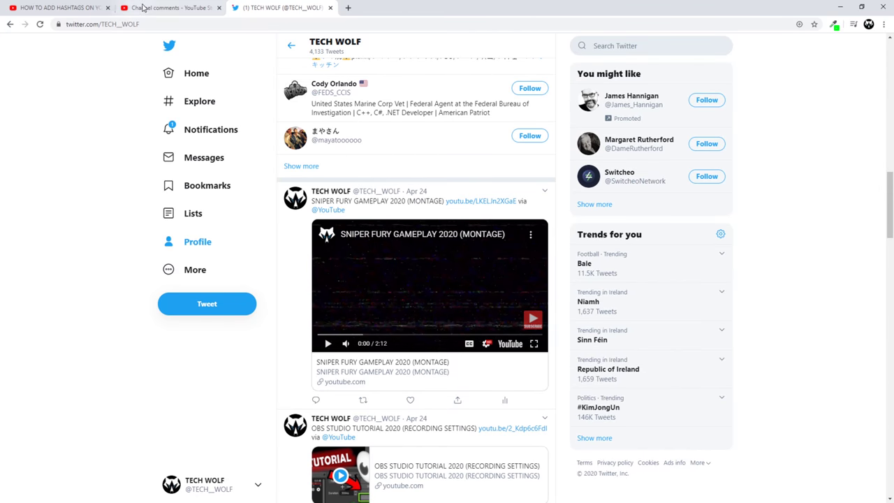
pyautogui.click(66, 7)
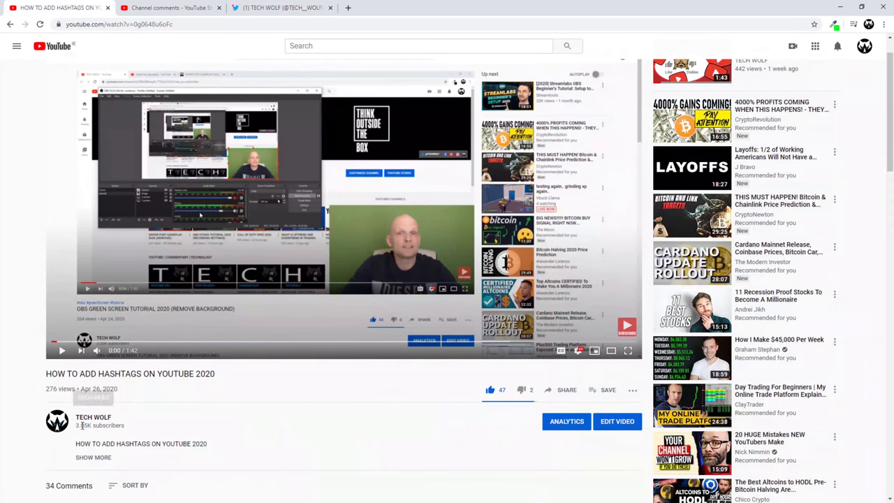
# From the TECH WOLF channel page, open the channel's YouTube Studio dashboard
pyautogui.click(91, 420)
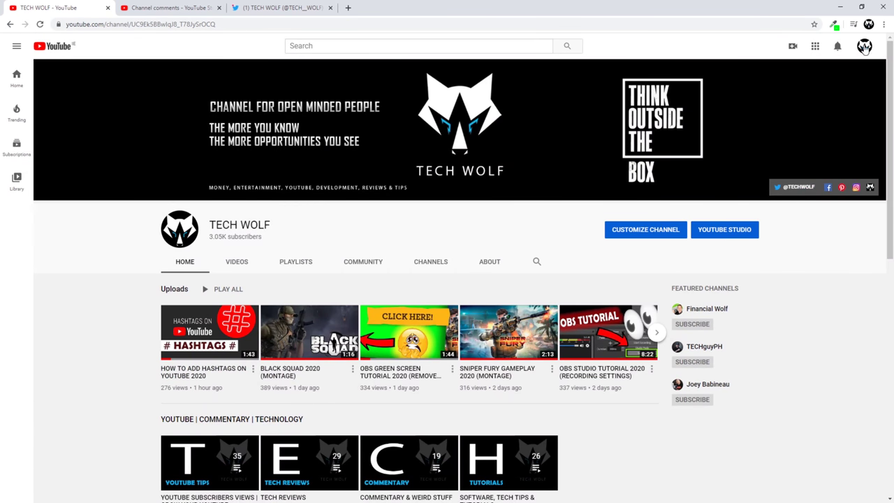
pyautogui.click(865, 48)
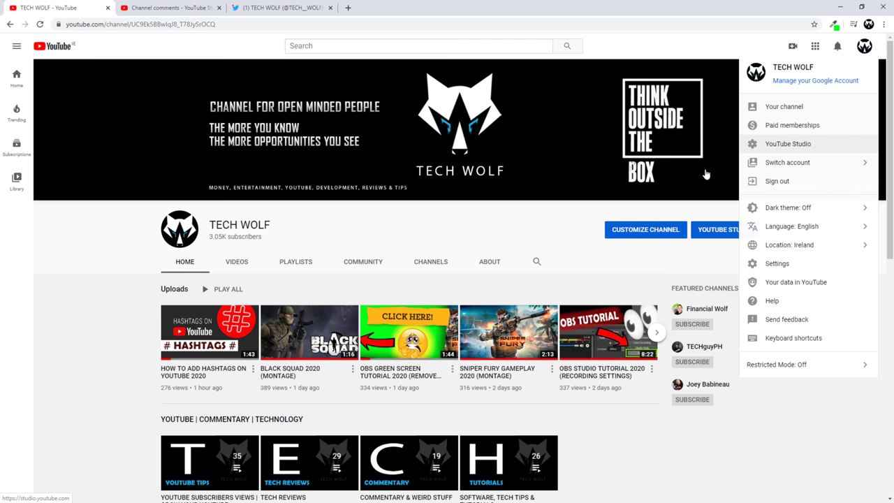
pyautogui.click(517, 222)
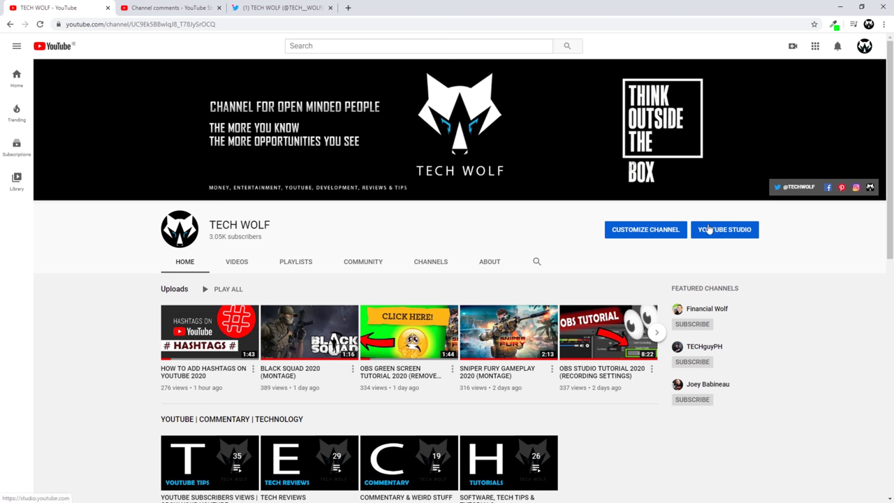
pyautogui.click(733, 233)
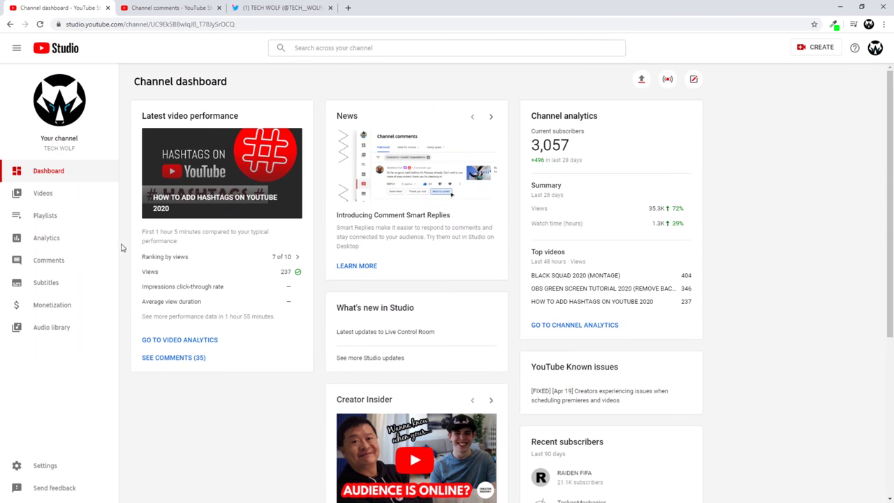
# Show the Channel section of Studio Settings with TECH WOLF's name and keywords
pyautogui.click(44, 468)
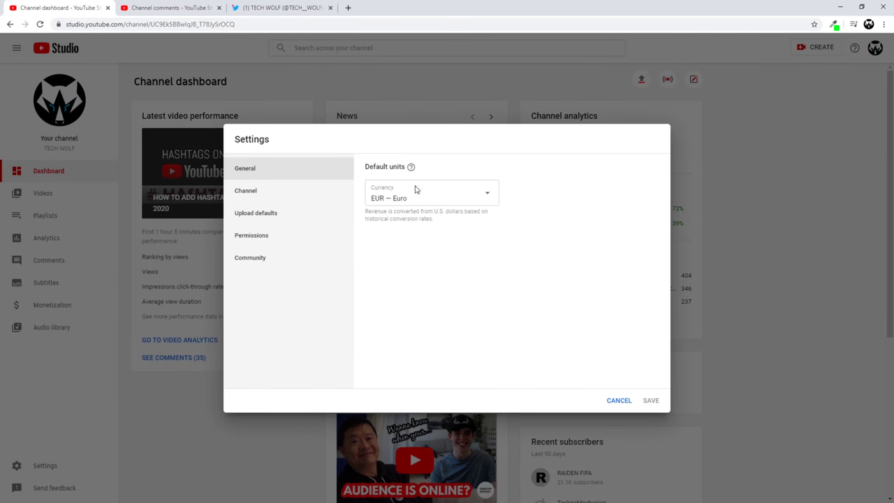
pyautogui.click(240, 194)
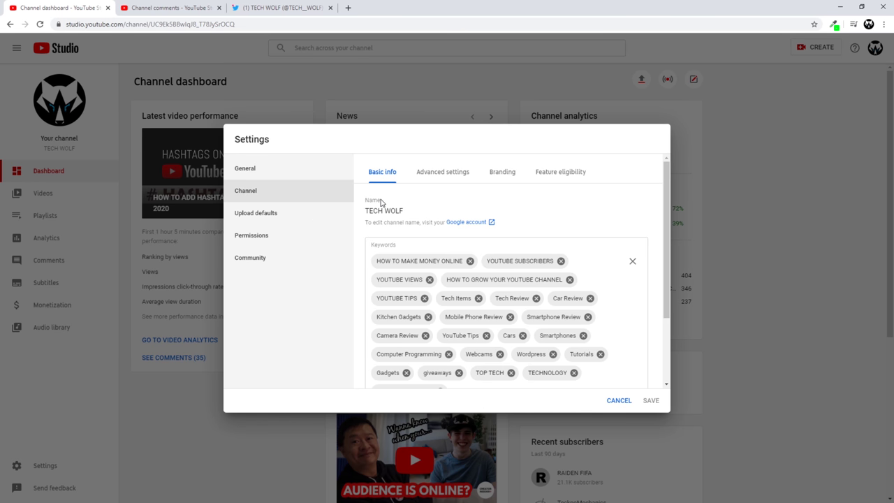
# On the Branding tab, set the watermark display time to Entire video
pyautogui.click(495, 178)
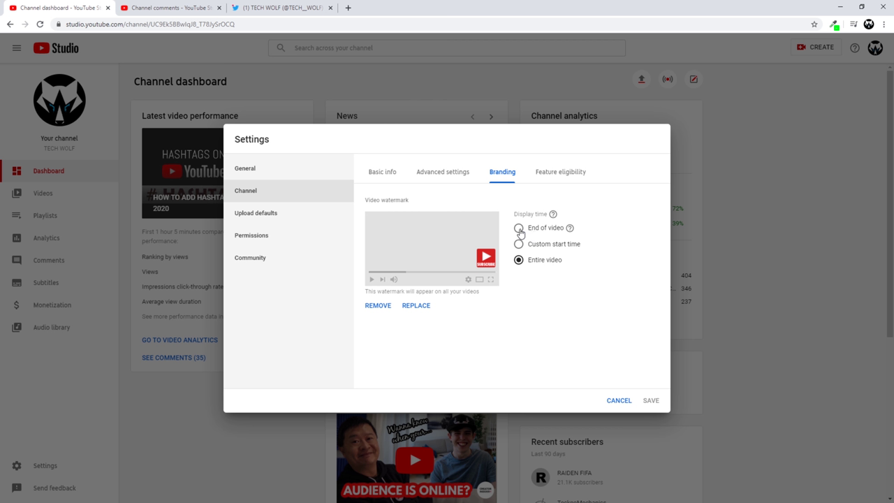
pyautogui.click(519, 229)
pyautogui.click(519, 246)
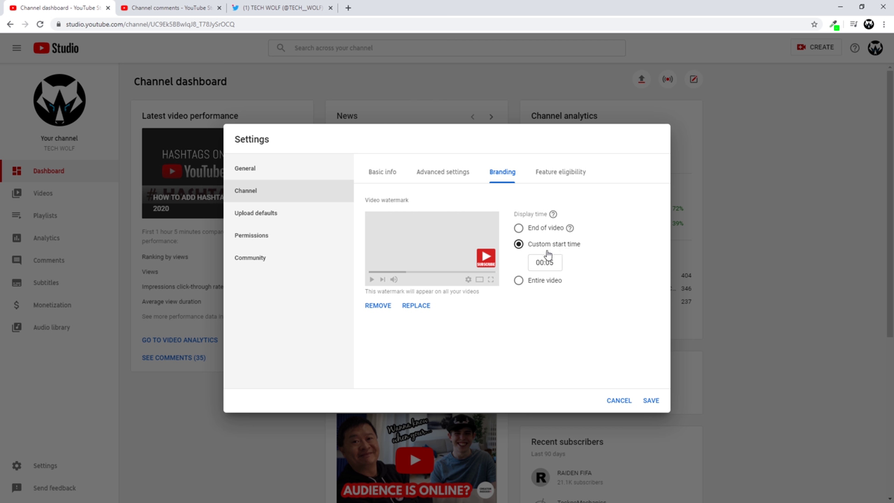
pyautogui.click(520, 281)
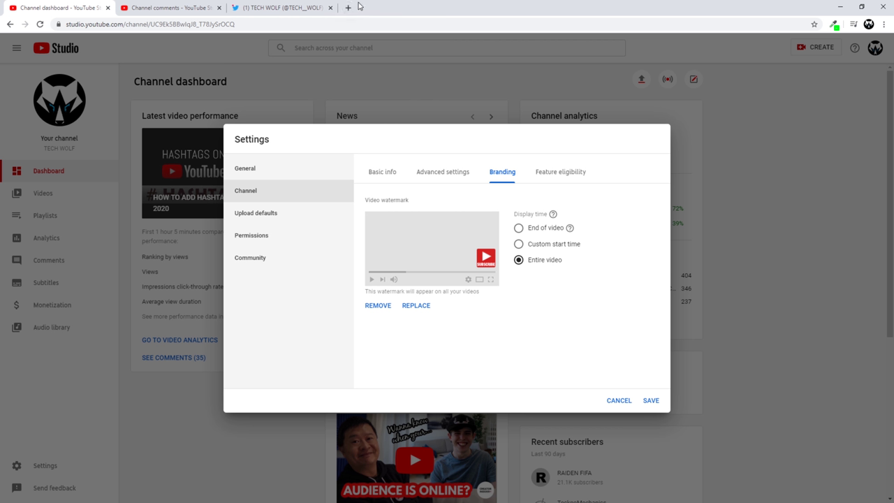
# Search Google Images for 'youtube branding subscribe' in a new tab
pyautogui.click(348, 7)
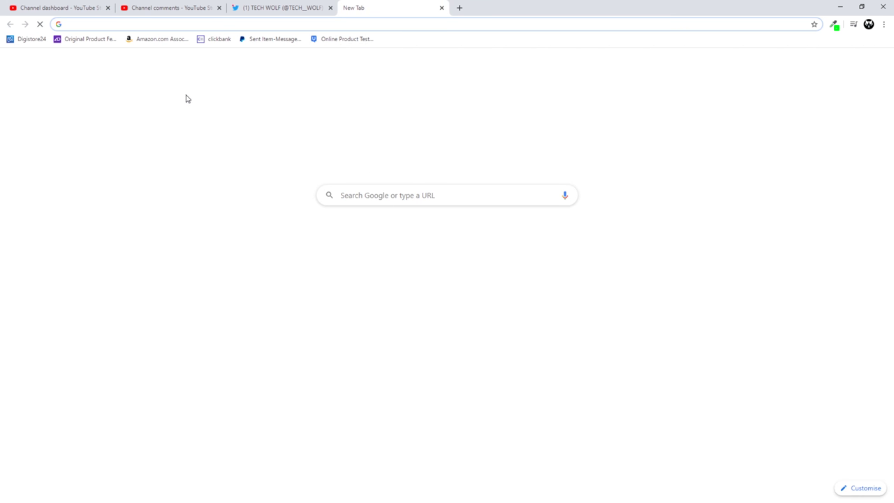
pyautogui.click(365, 196)
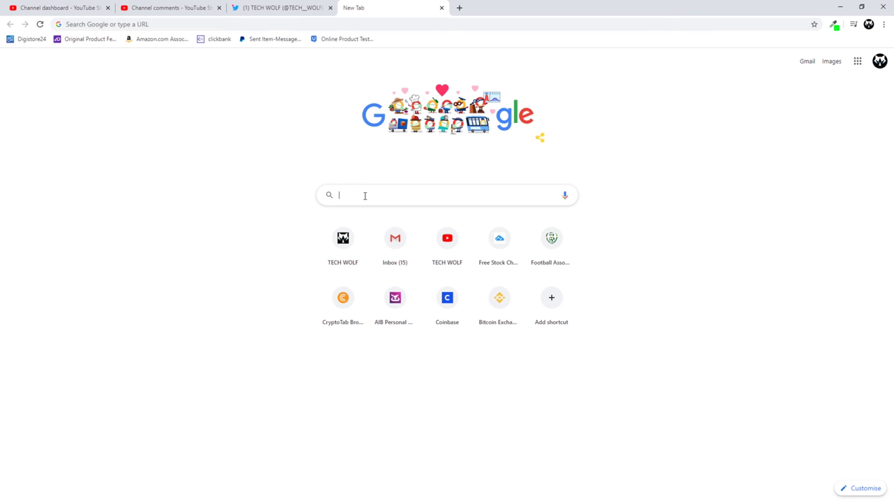
pyautogui.write('youtube branding subscribe')
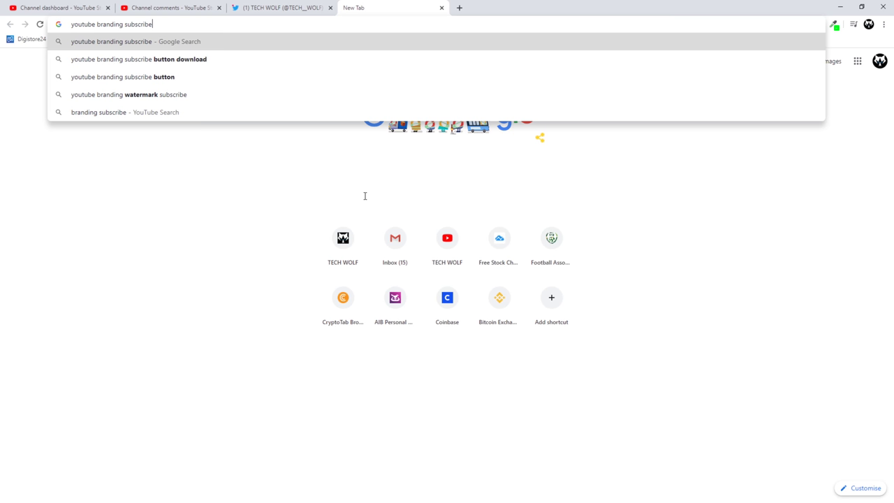
pyautogui.press('Return')
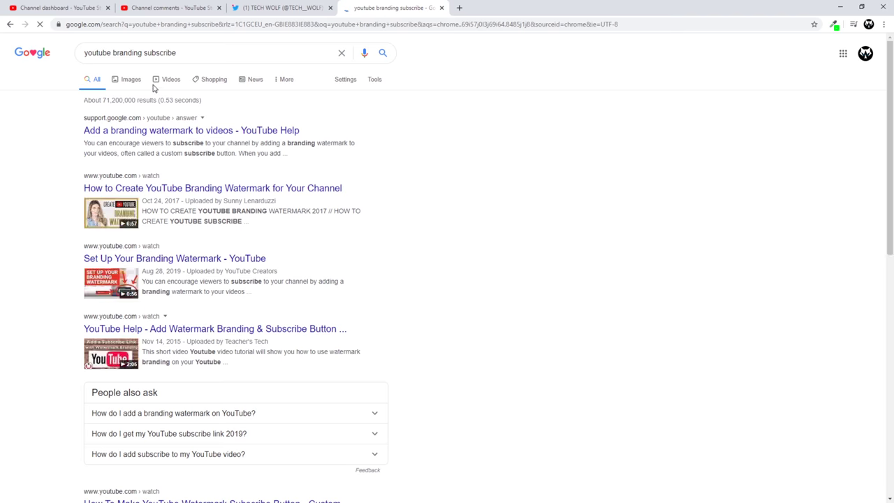
pyautogui.click(130, 81)
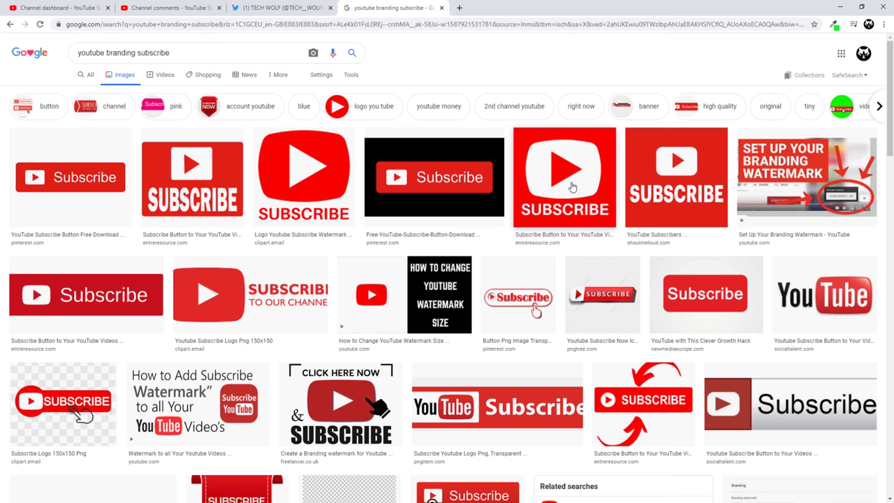
# Preview the red square SUBSCRIBE image and start, then cancel, saving it
pyautogui.moveTo(572, 186); pyautogui.dragTo(569, 190)
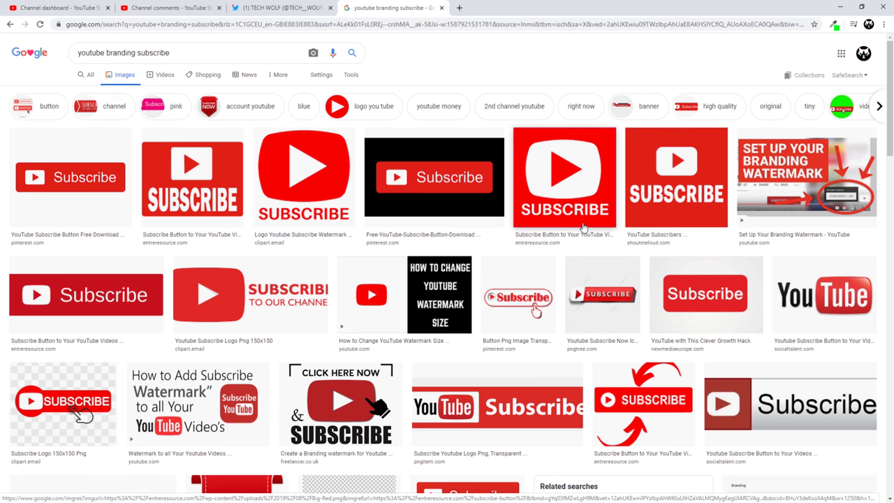
pyautogui.click(583, 227)
pyautogui.rightClick(628, 200)
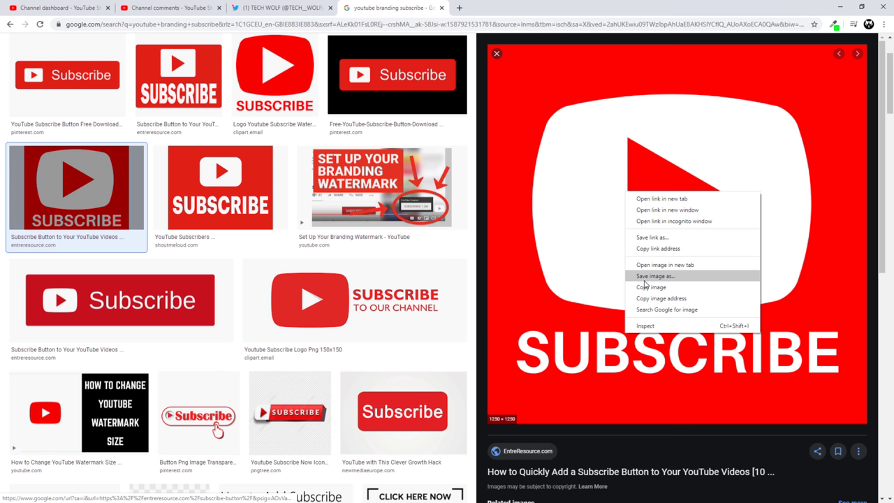
pyautogui.click(644, 278)
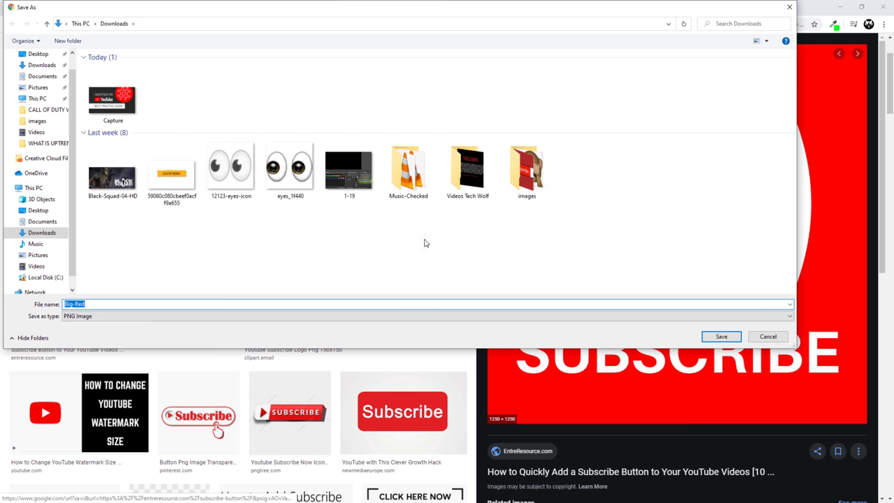
pyautogui.click(775, 340)
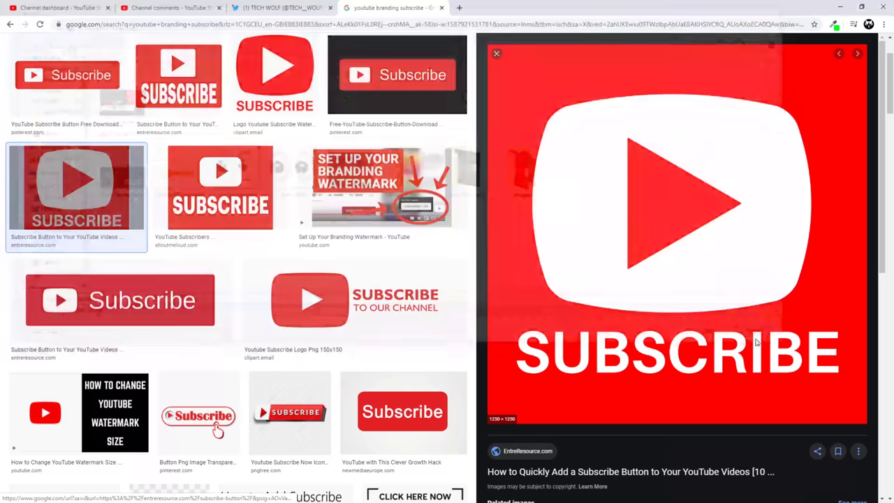